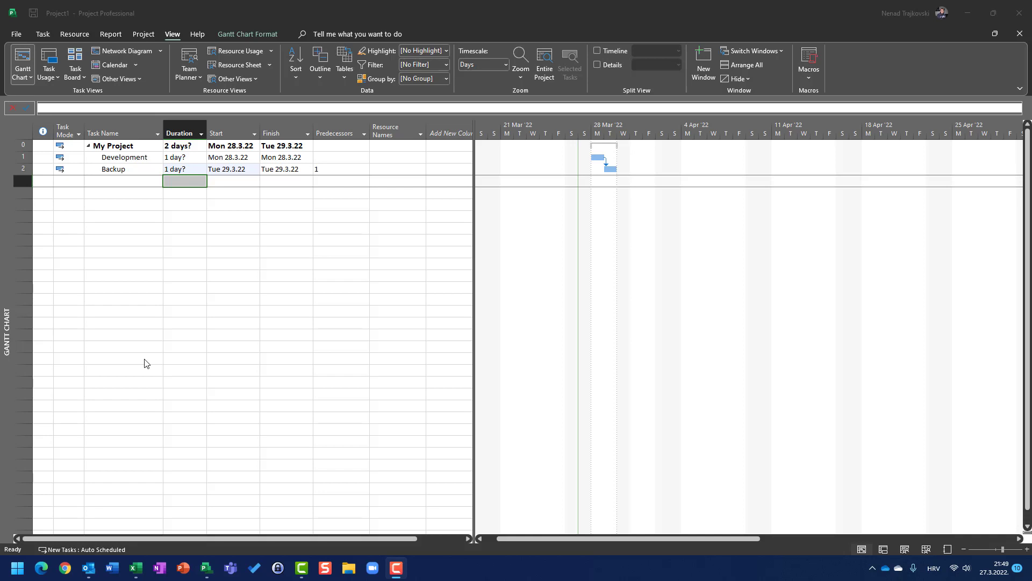
- Review Project Information unchanged, then confirm the Standard calendar's Holyday exception on 30.3.2022
click(517, 538)
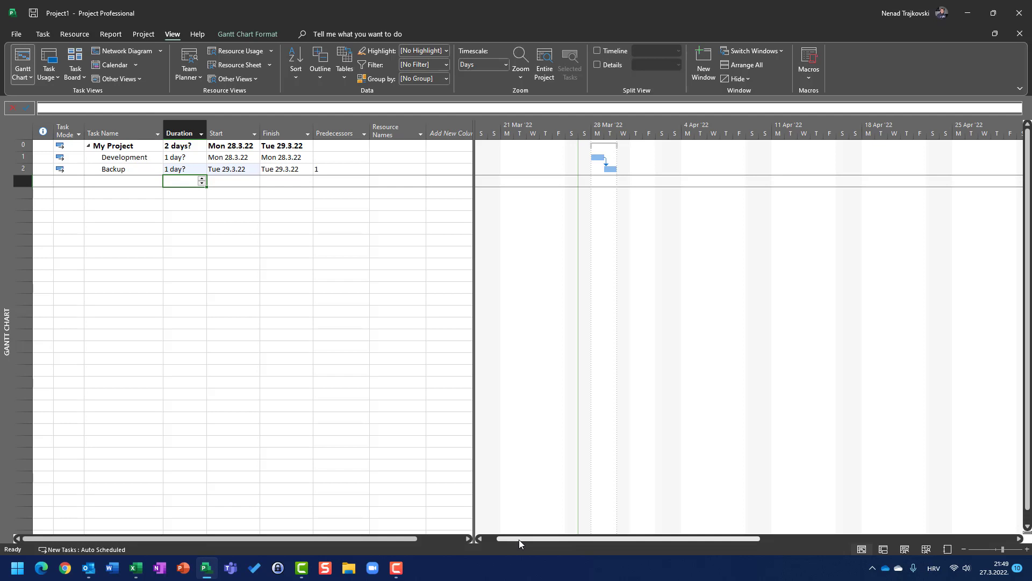
drag(519, 540, 554, 539)
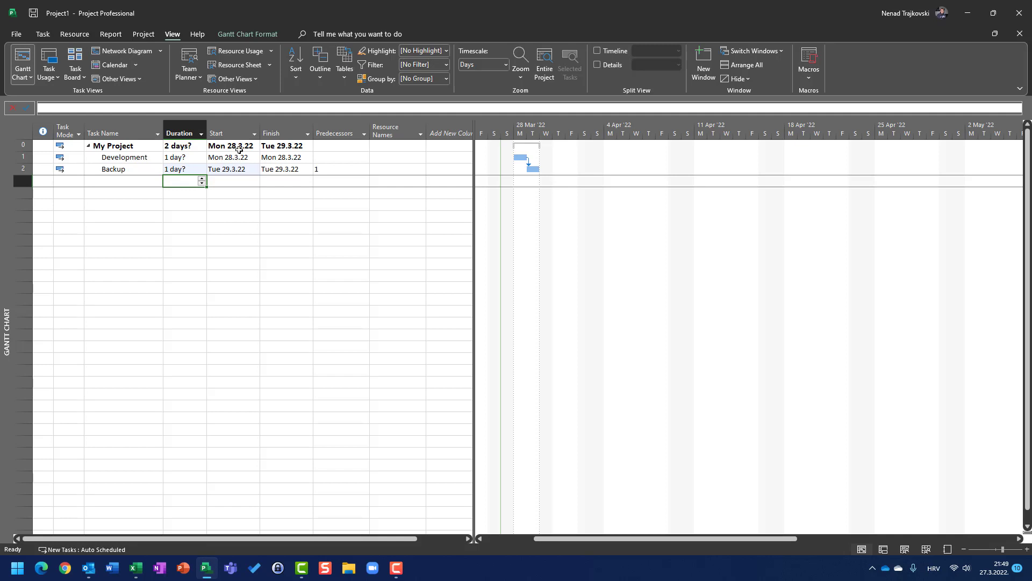
click(138, 36)
click(139, 60)
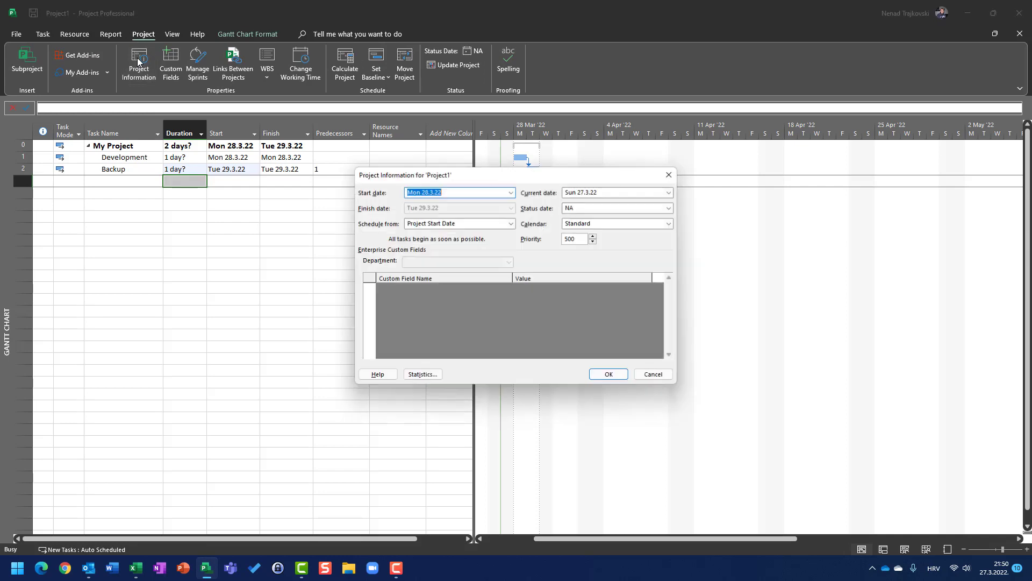
click(666, 179)
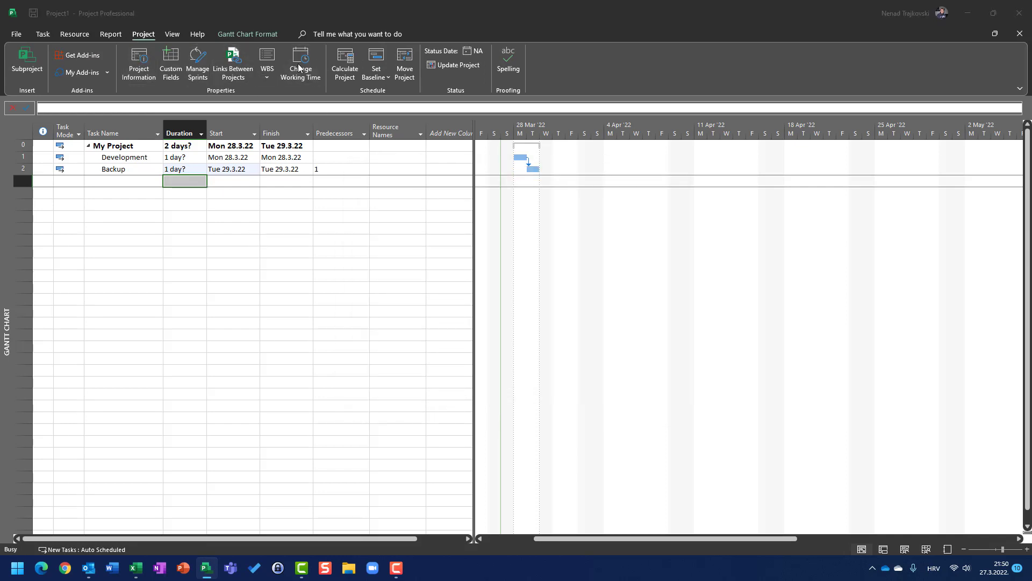
click(295, 65)
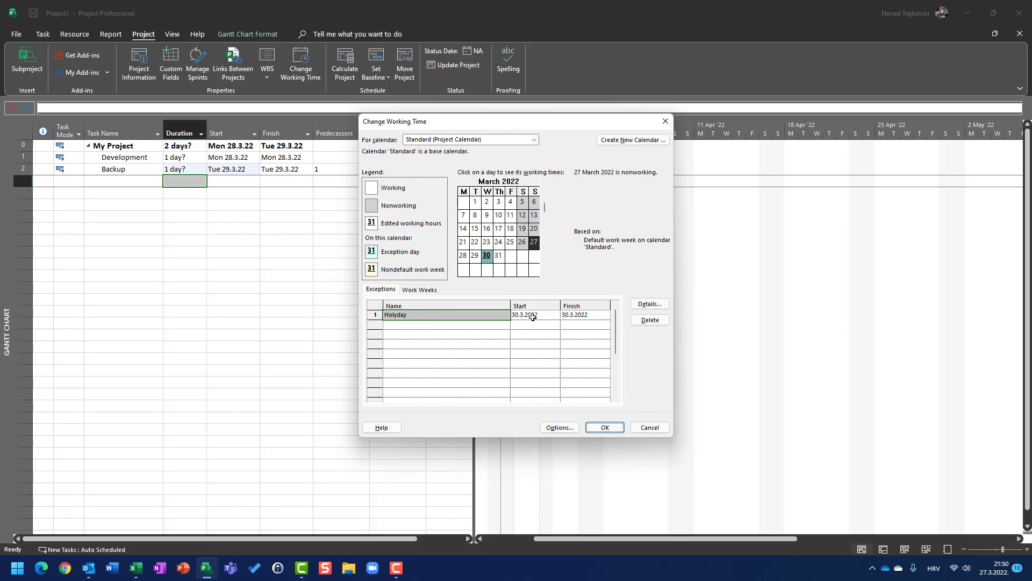
click(605, 427)
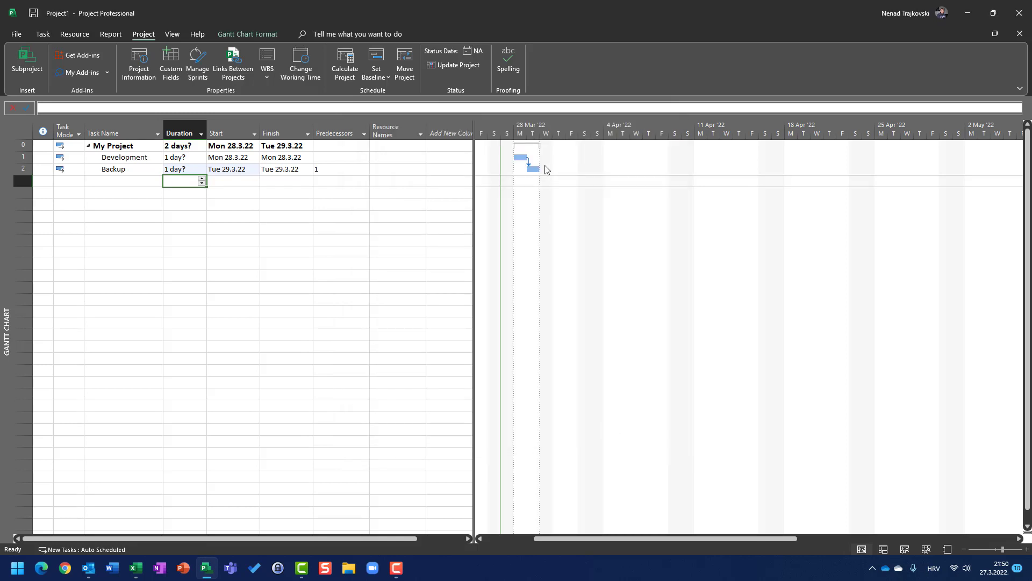
- Set Development's duration to 2 days
click(182, 158)
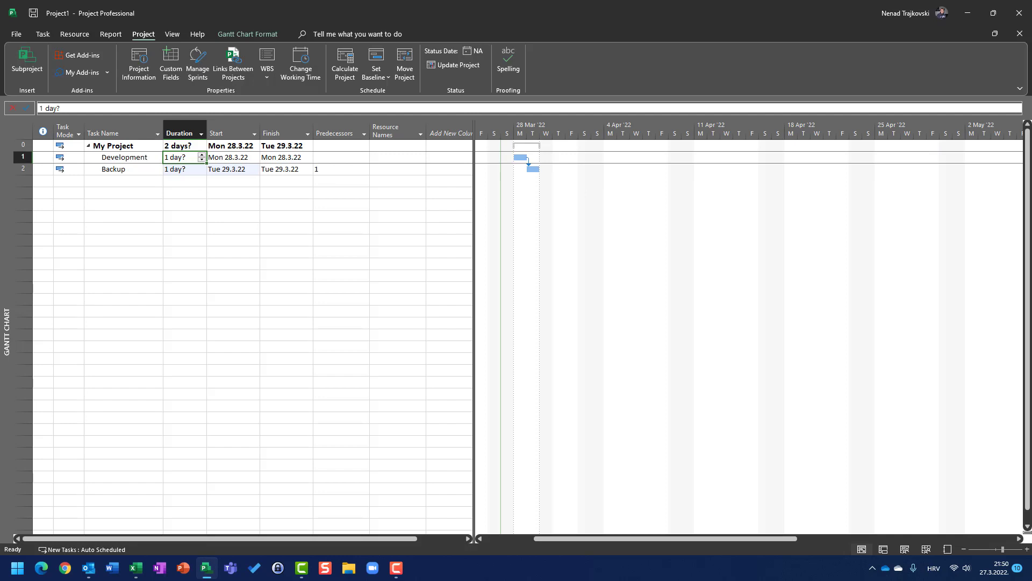
text(2)
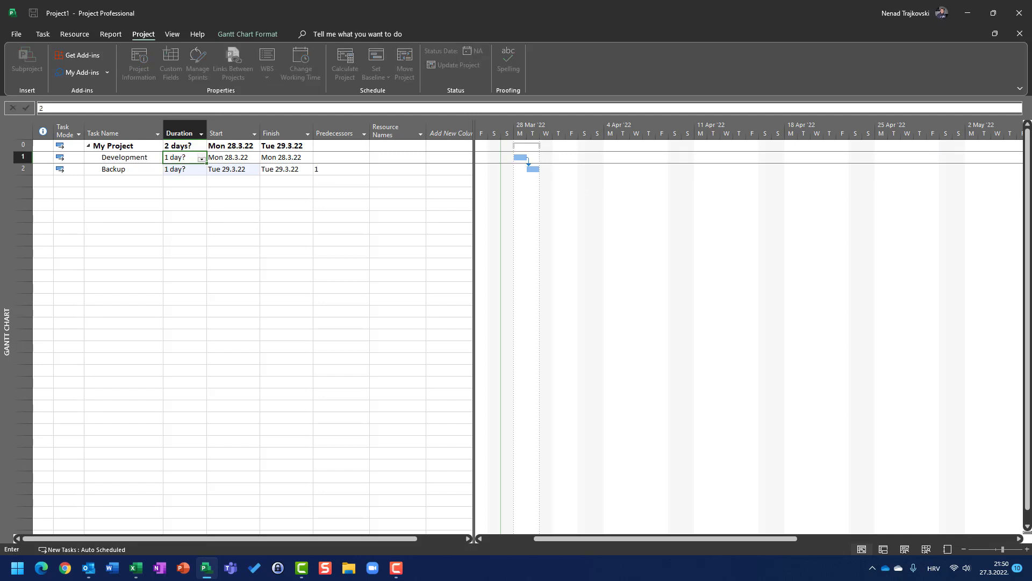
key(Return)
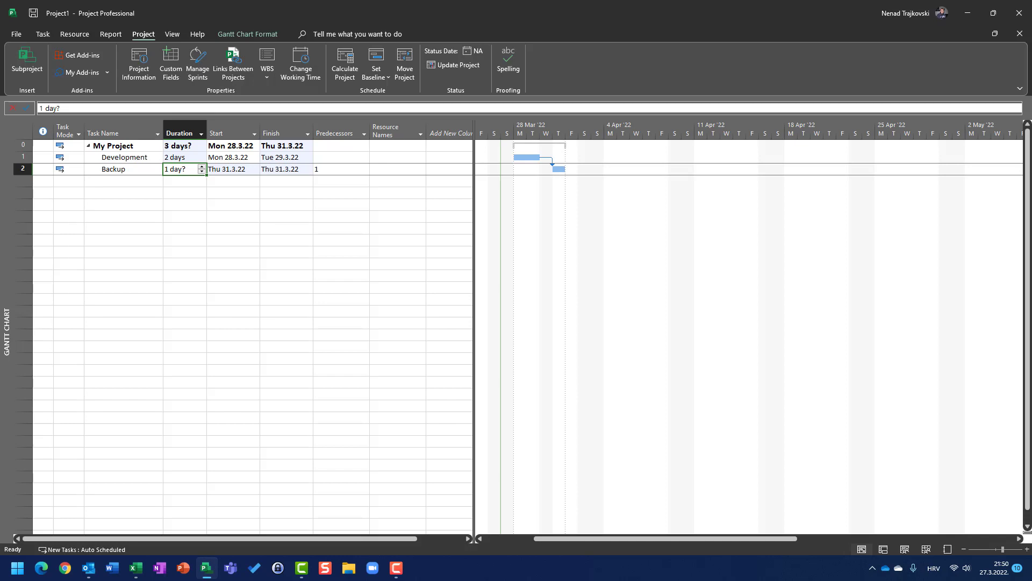
- Change Backup's estimated '1 day?' duration to a firm '1 day'
key(BackSpace)
key(BackSpace)
key(BackSpace)
key(BackSpace)
key(BackSpace)
text(day)
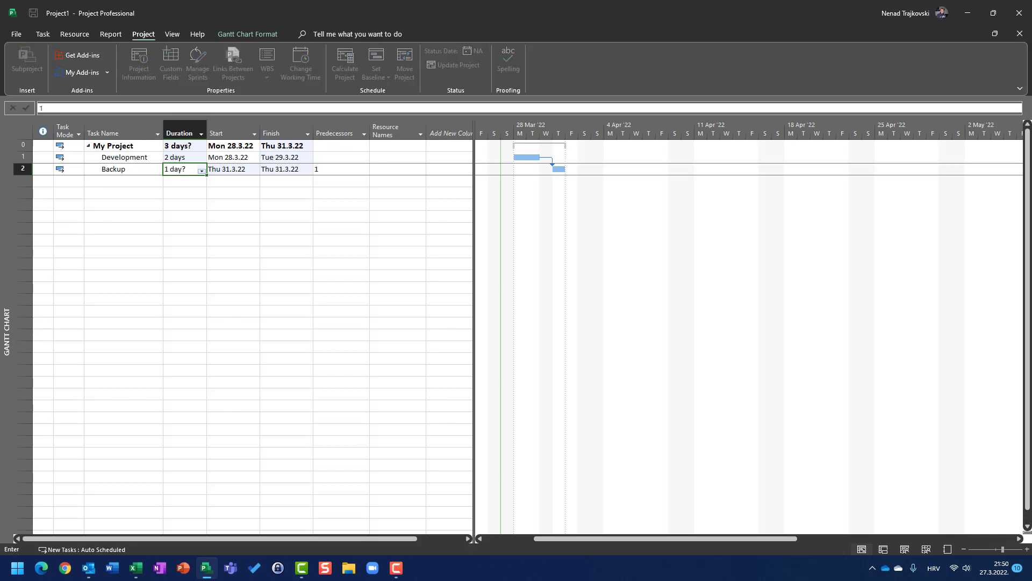
key(Return)
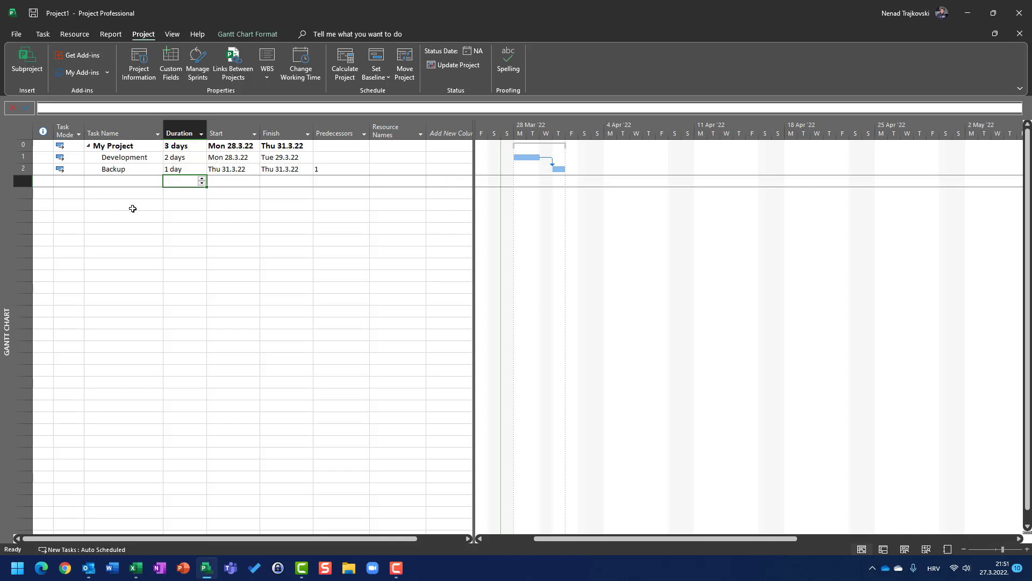
click(196, 160)
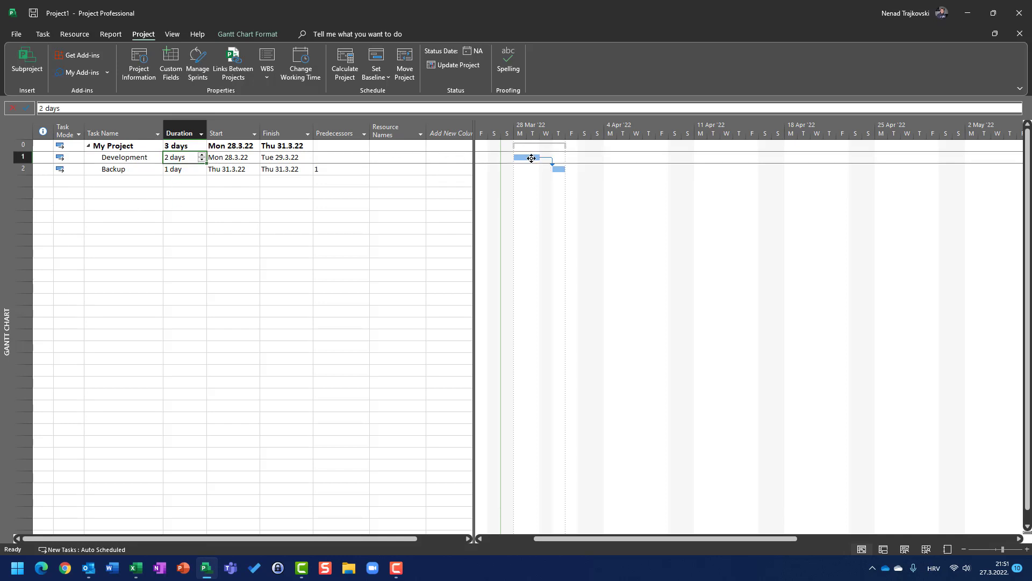
mouse_move(531, 158)
text(4)
key(Return)
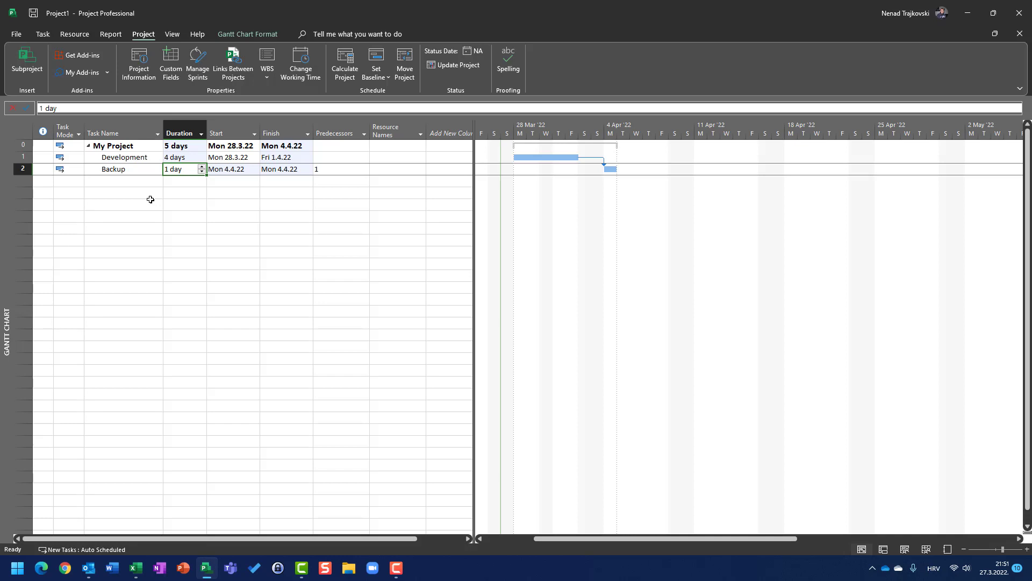
key(ctrl+z)
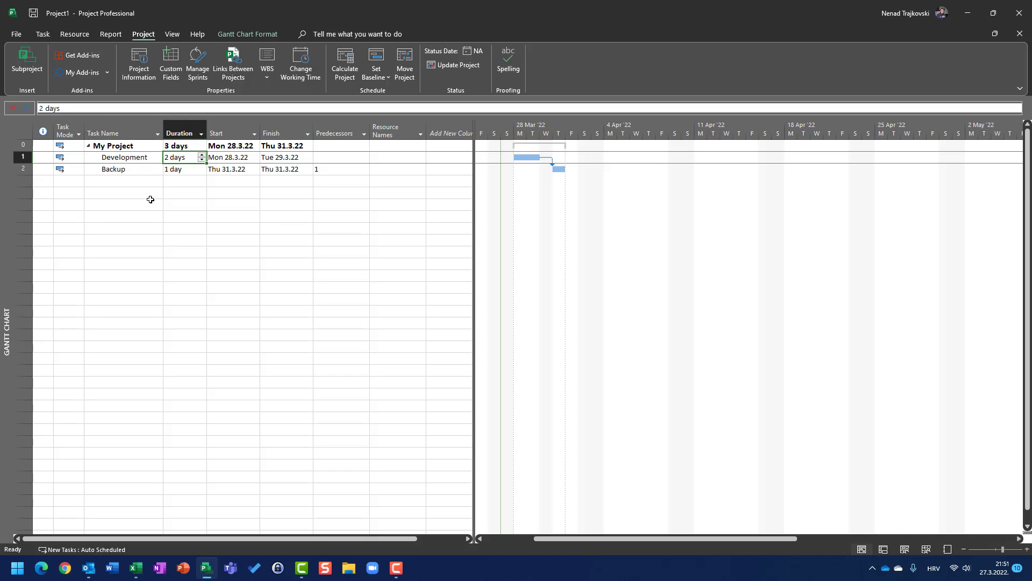
key(Down)
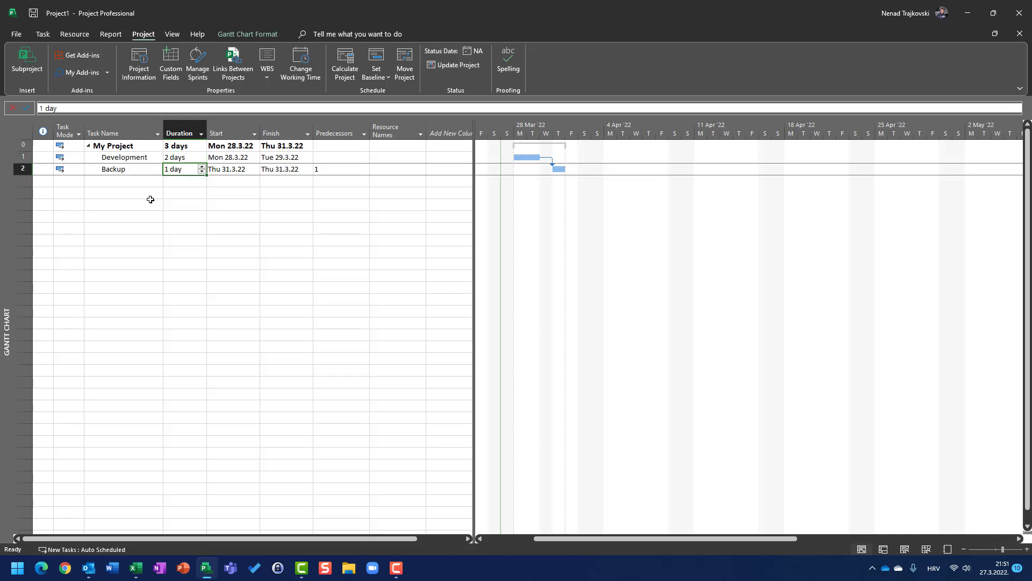
text(1)
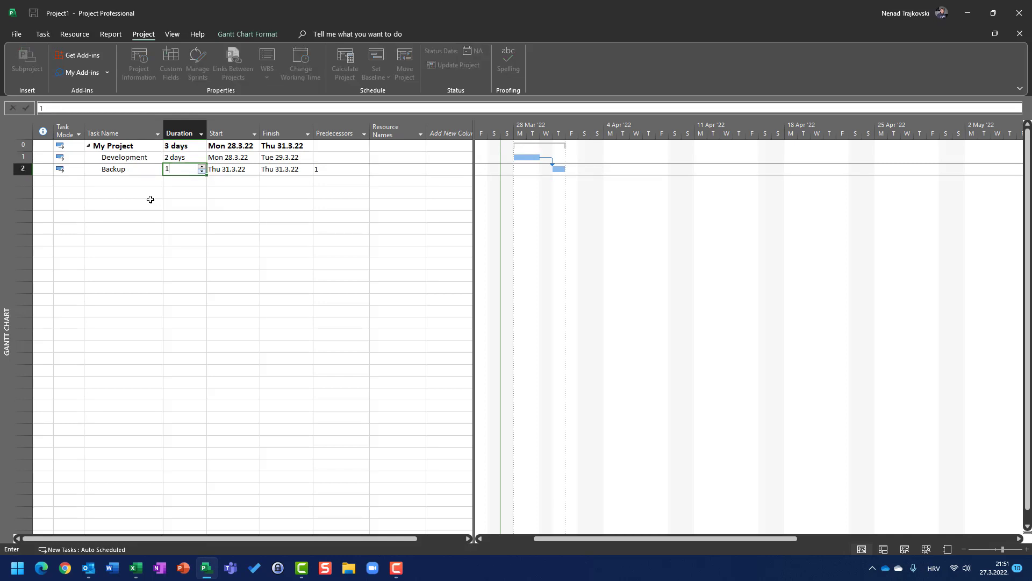
text(ed)
key(Return)
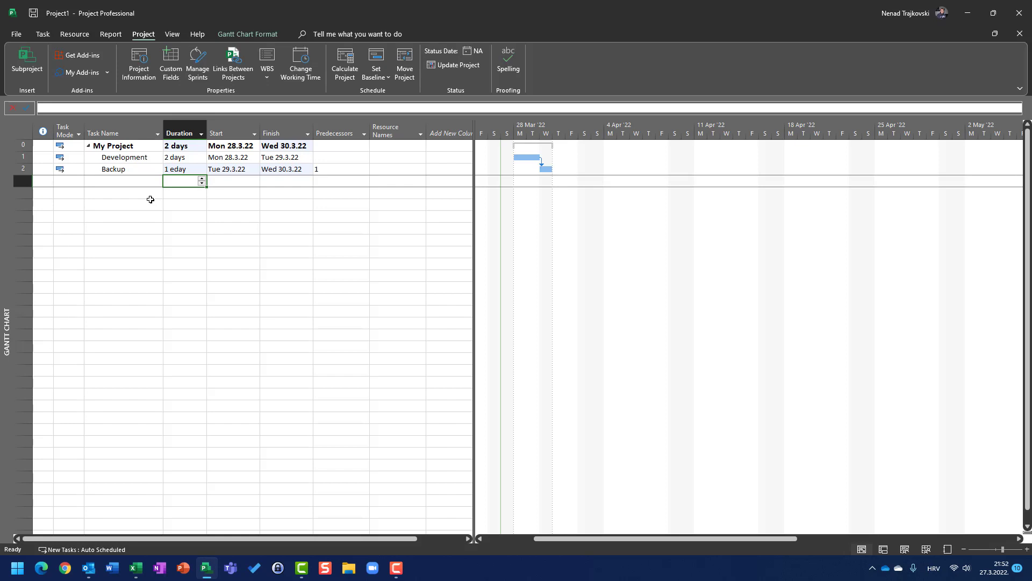
key(ctrl+z)
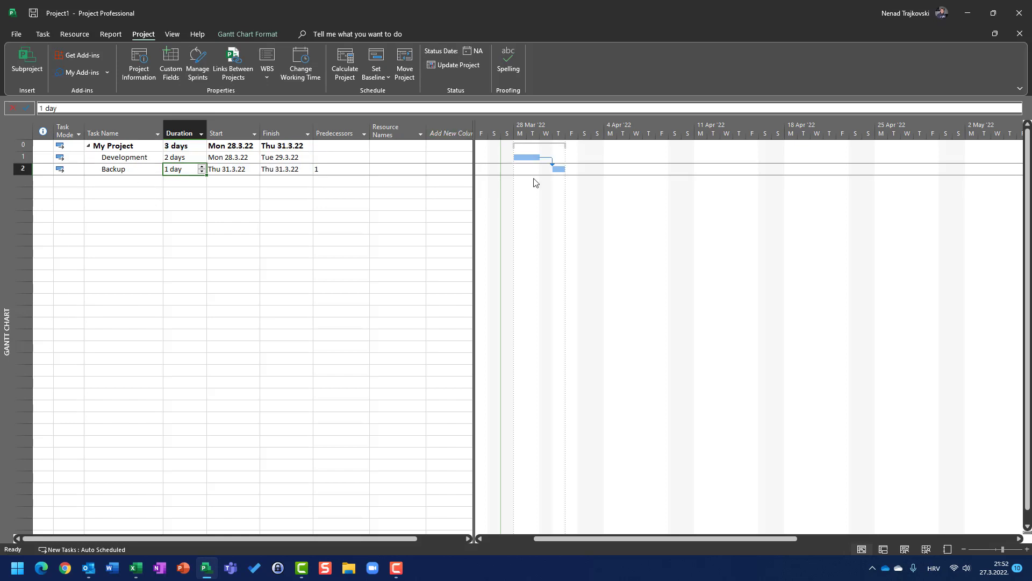
- Set the timescale's middle tier units to Days and bottom tier units to Hours
right_click(529, 132)
click(552, 143)
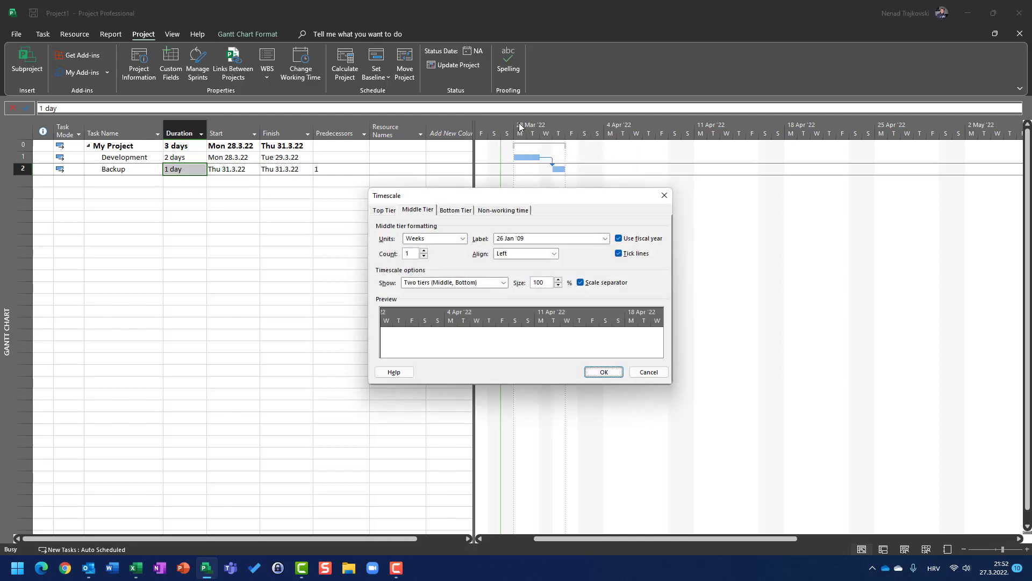
click(461, 238)
click(430, 298)
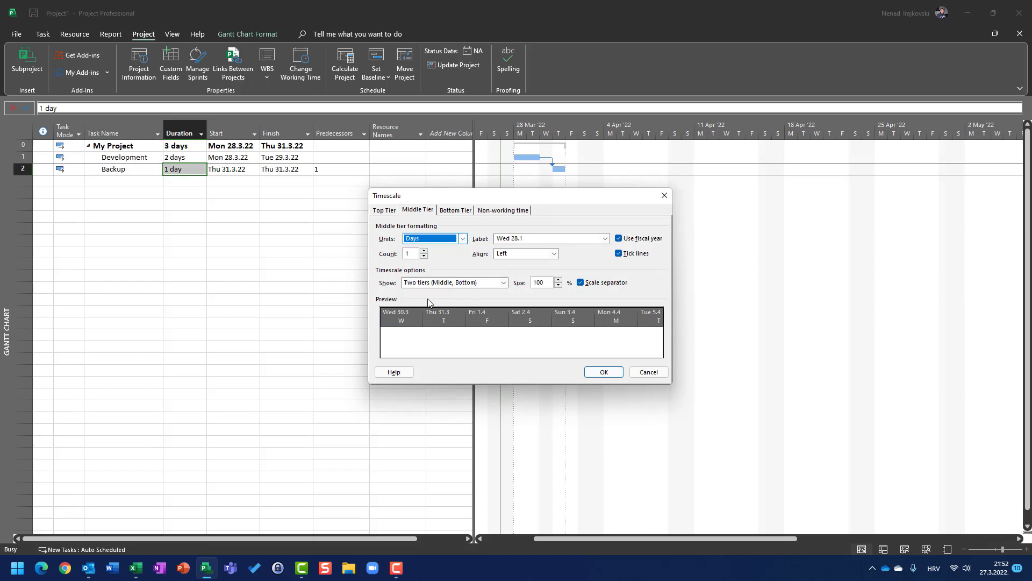
click(463, 238)
click(425, 297)
click(603, 372)
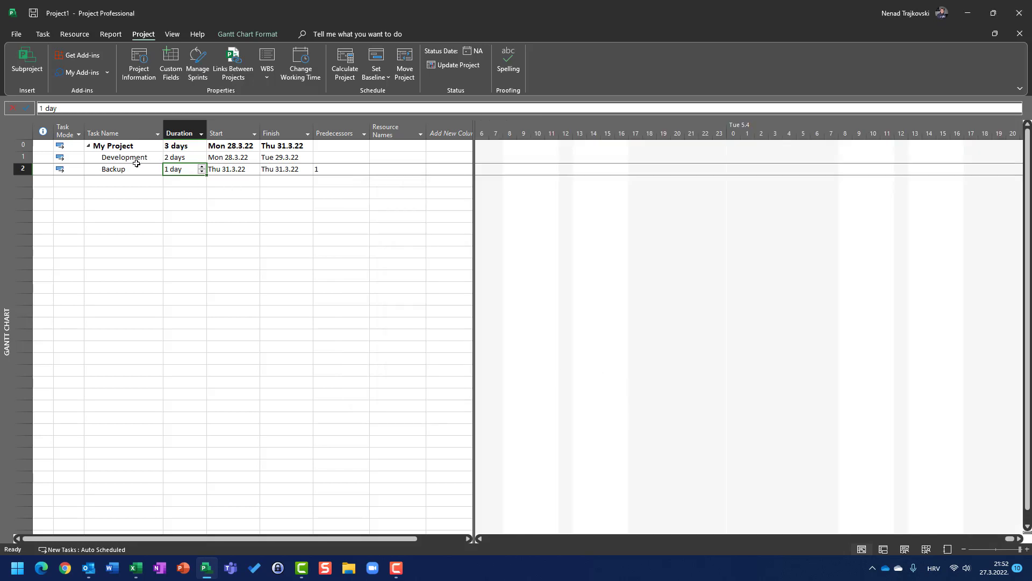
- Scroll the chart to Development's bar, then pan right to Backup on Thu 31.3.22
right_click(135, 160)
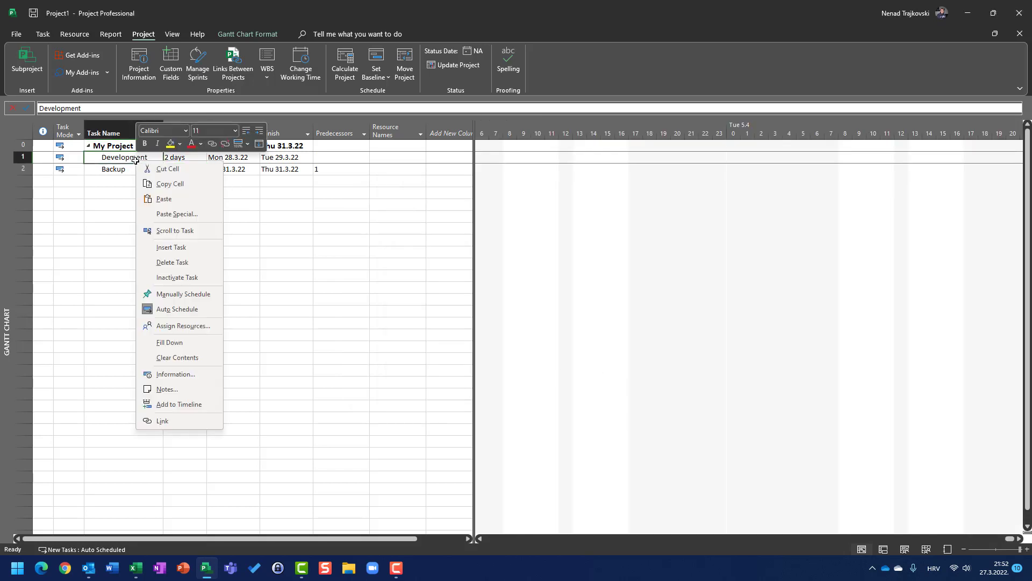
click(162, 231)
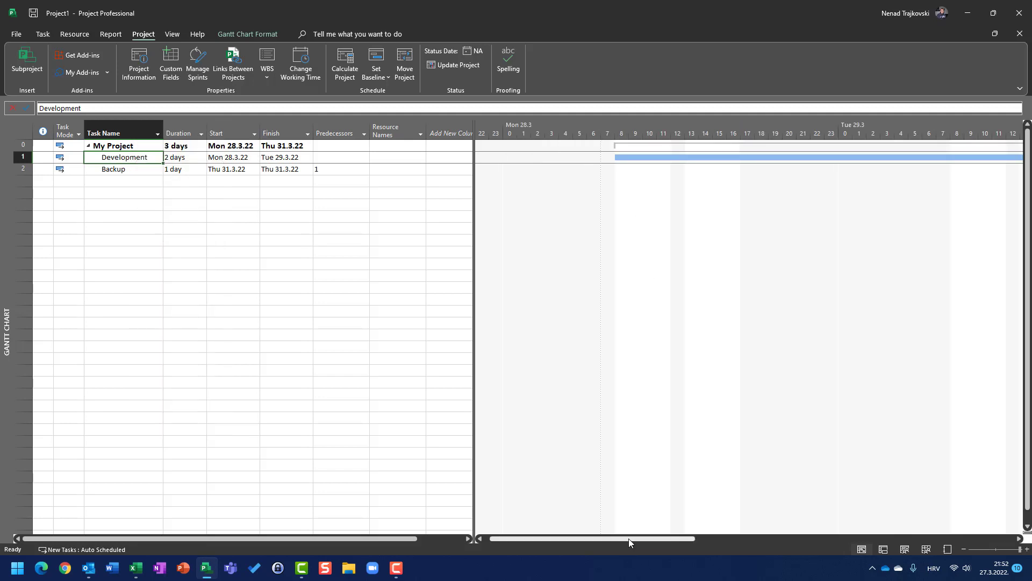
drag(629, 539, 650, 537)
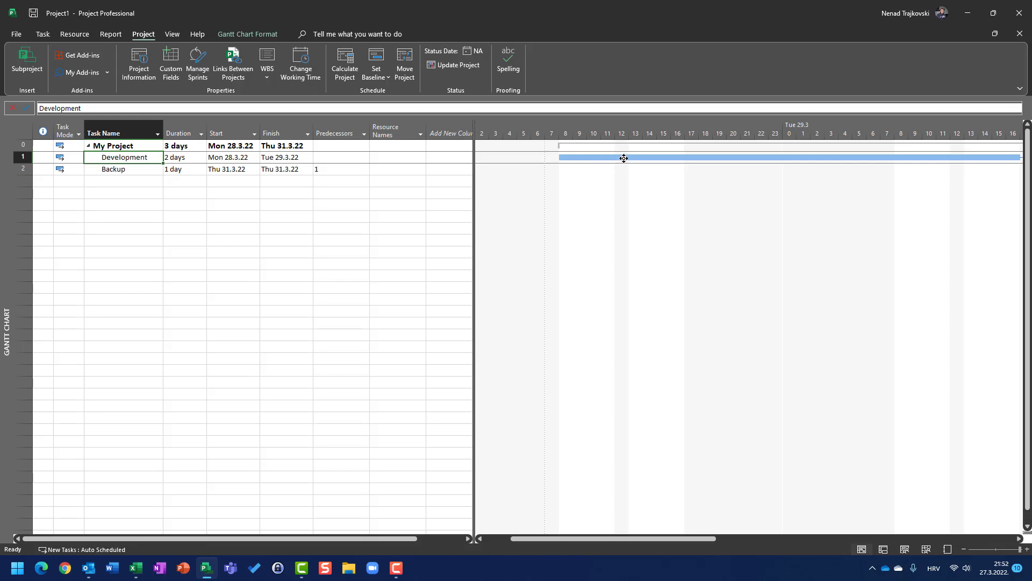
mouse_move(623, 158)
drag(660, 542, 924, 524)
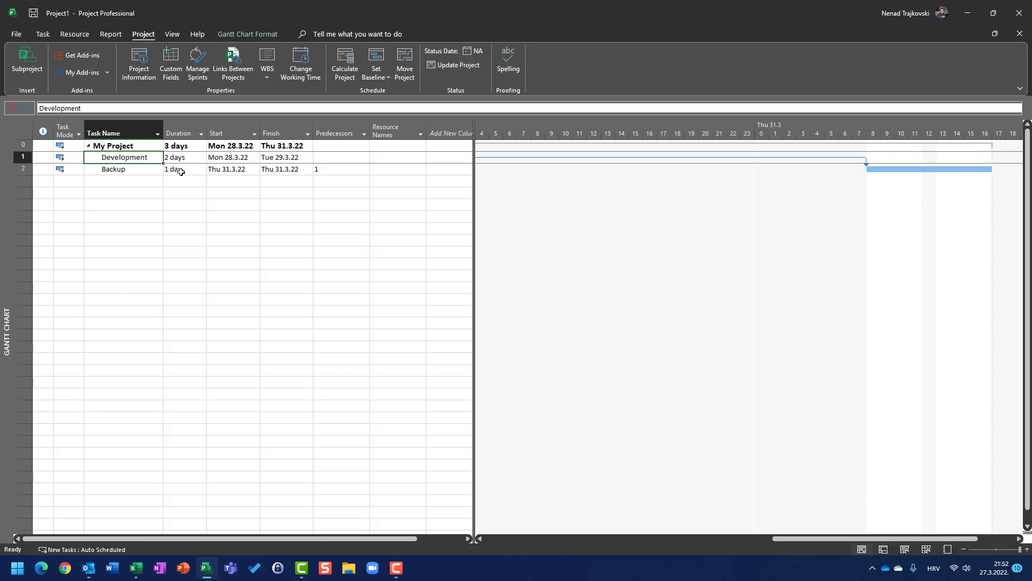
- Change Backup's duration to 1 elapsed day (1ed)
click(200, 172)
text(1ed)
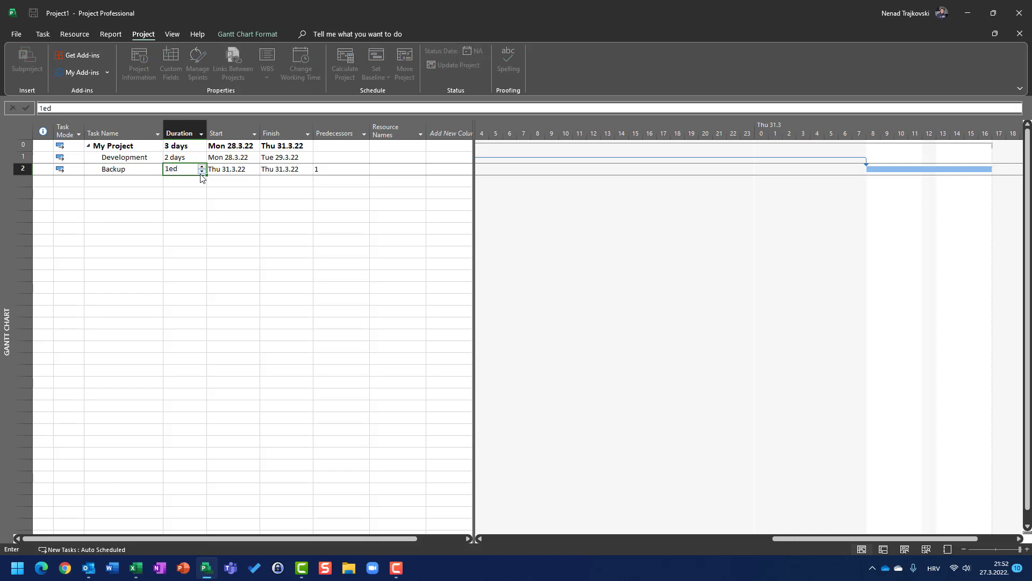
key(Return)
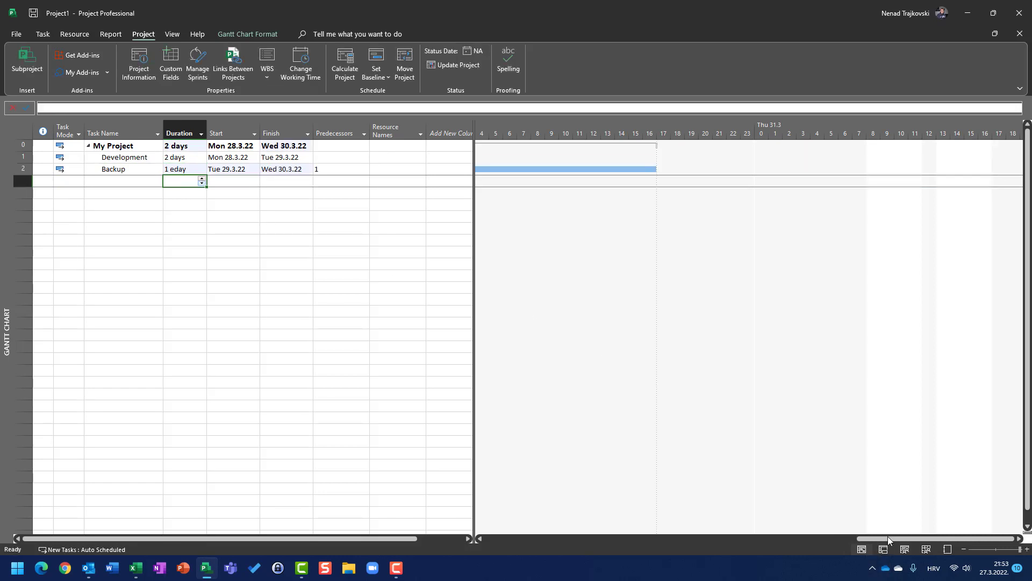
- Pan the Gantt chart to check Backup now spans Tue 29.3.22 17:00 to Wed 30.3.22 17:00
drag(889, 536, 760, 548)
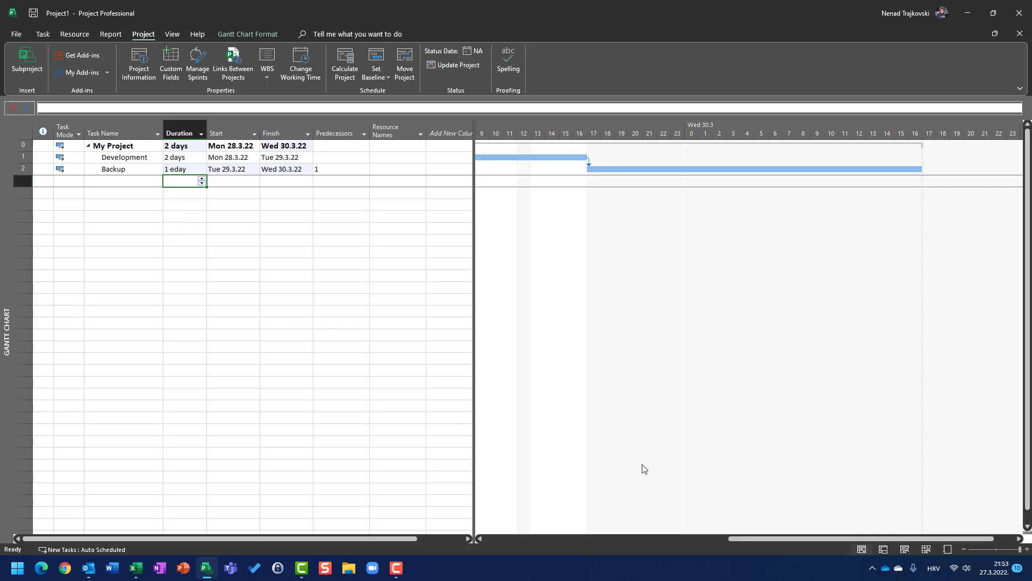
drag(748, 539, 544, 543)
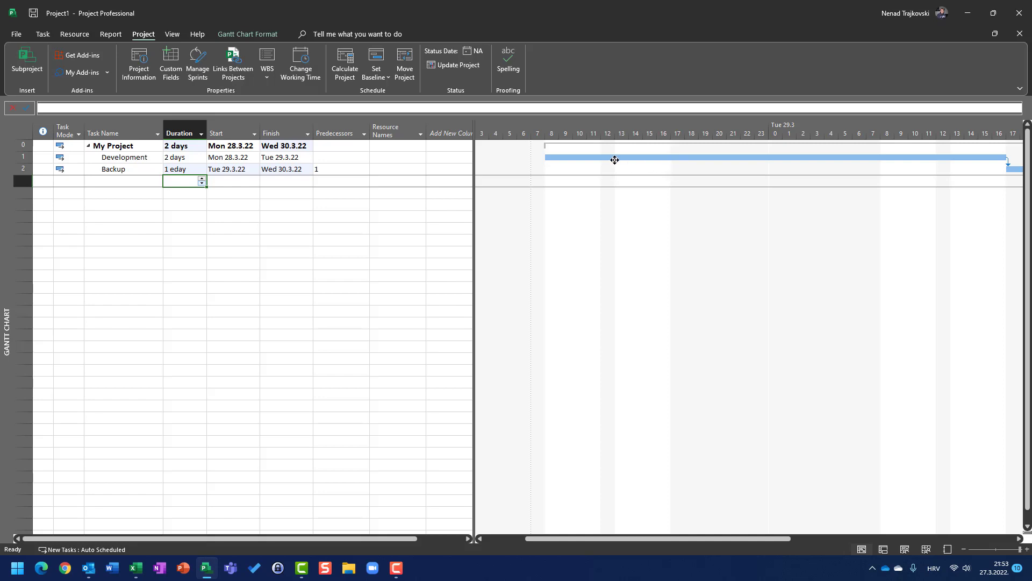
mouse_move(612, 159)
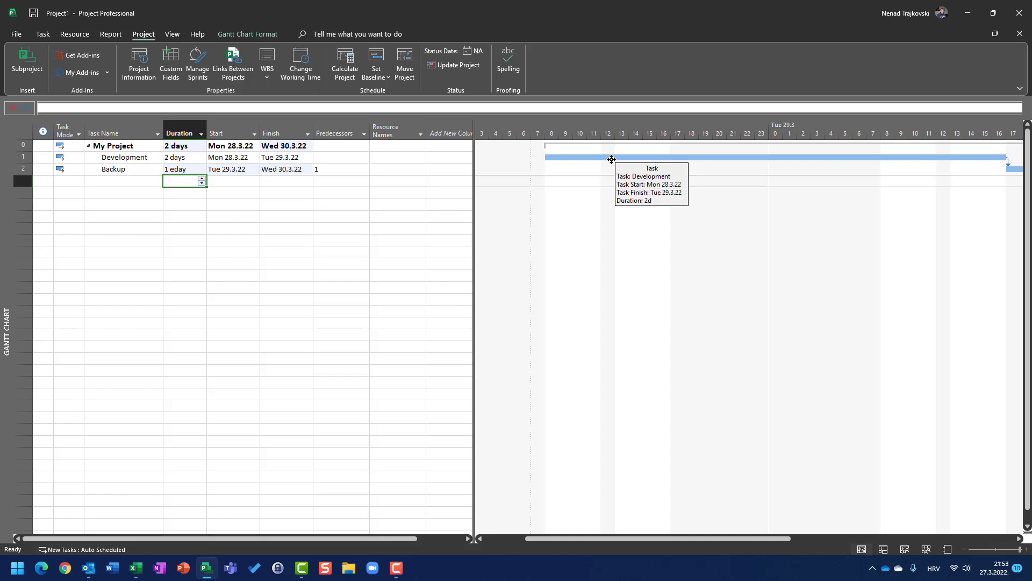
drag(717, 537, 795, 539)
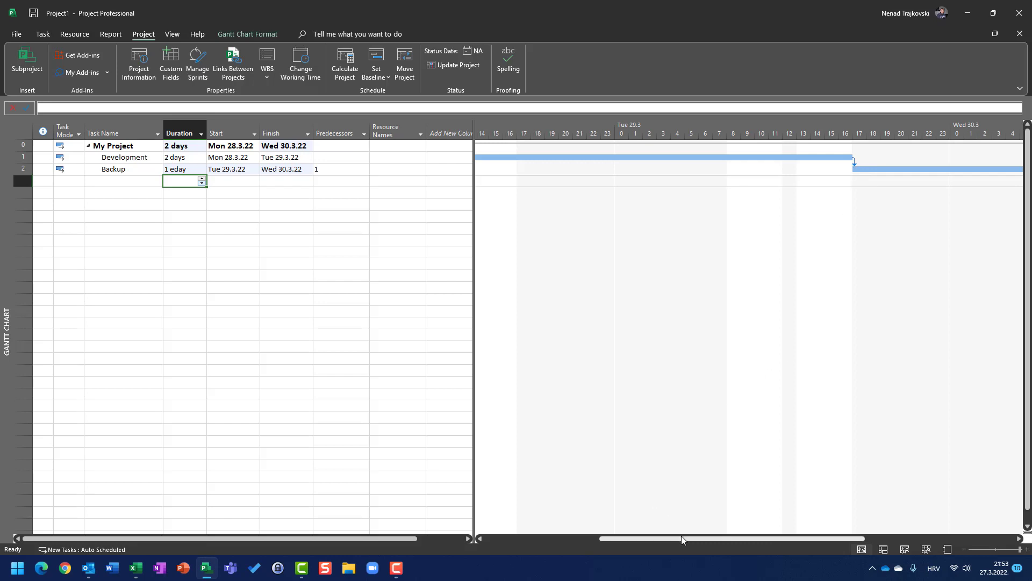
drag(684, 538, 795, 538)
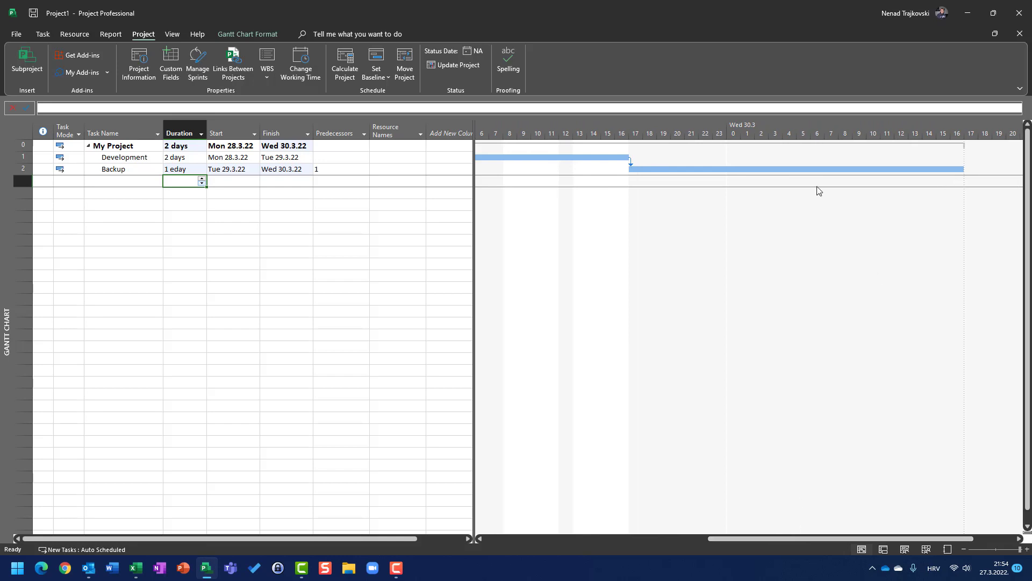
- Set Development to 4 days and pan to Backup's new Fri 1.4.22–Sat 2.4.22 bar
key(Up)
click(178, 157)
text(4)
key(Return)
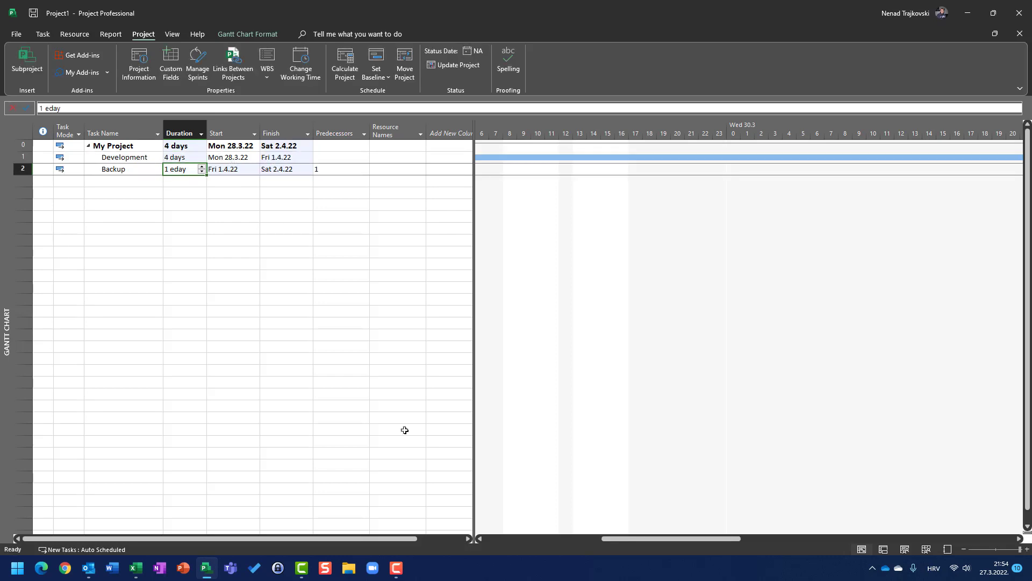
drag(646, 541, 821, 513)
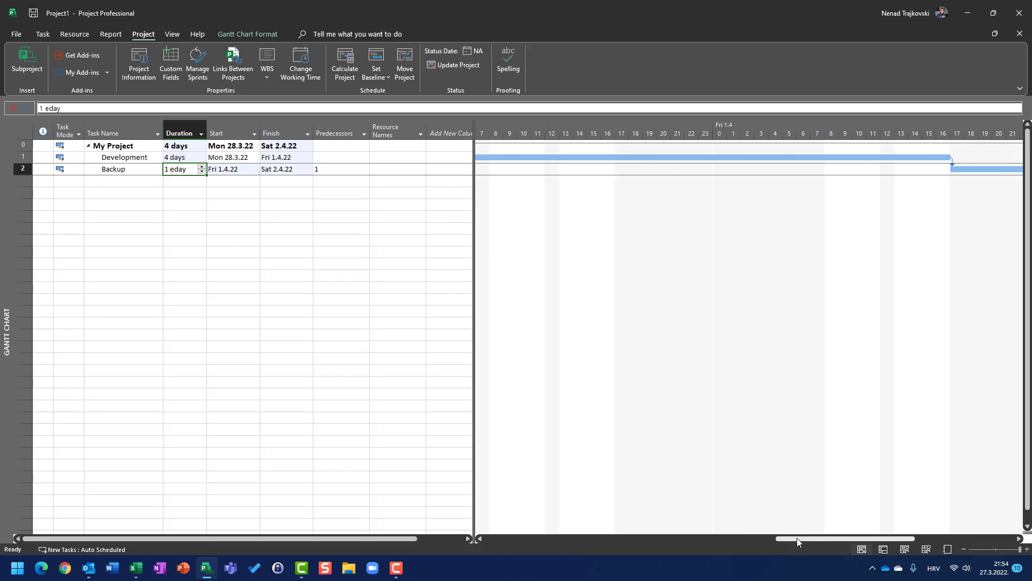
drag(797, 537, 893, 534)
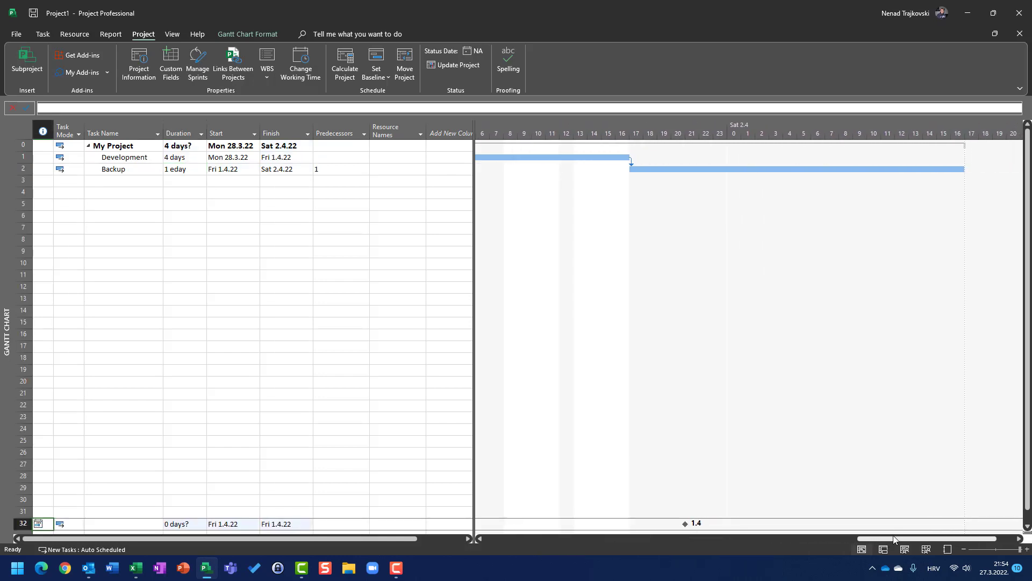
- Delete the stray unnamed 0-day task in row 32
click(23, 524)
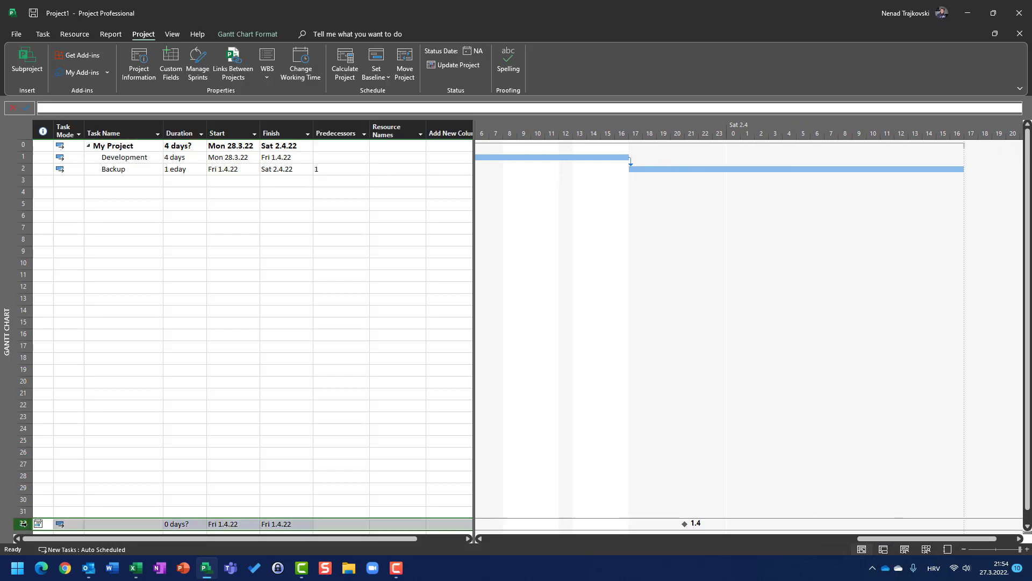
mouse_move(39, 523)
key(Delete)
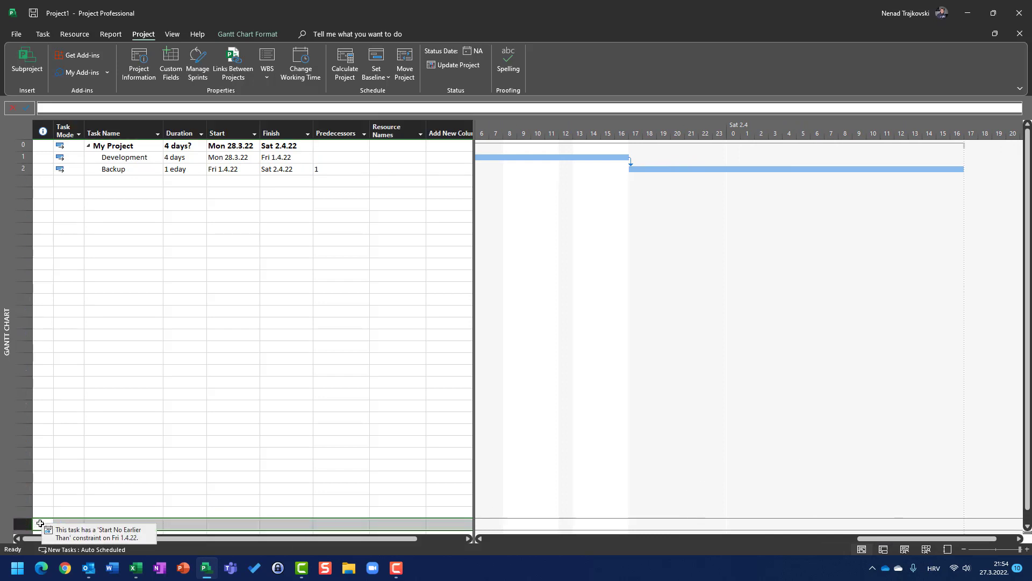